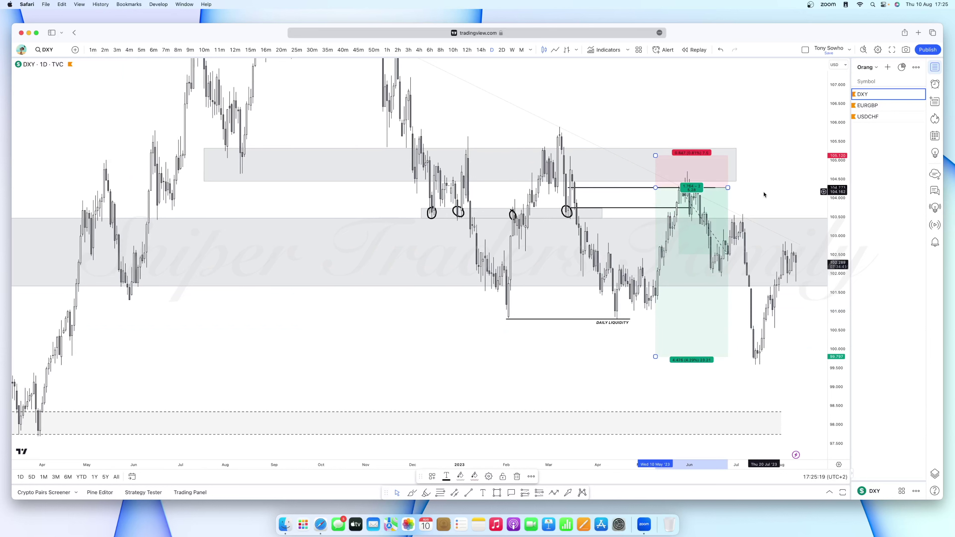
Step: Extend the right edge of the DXY short position to early August 2023
left_click_drag(727, 187, 784, 188)
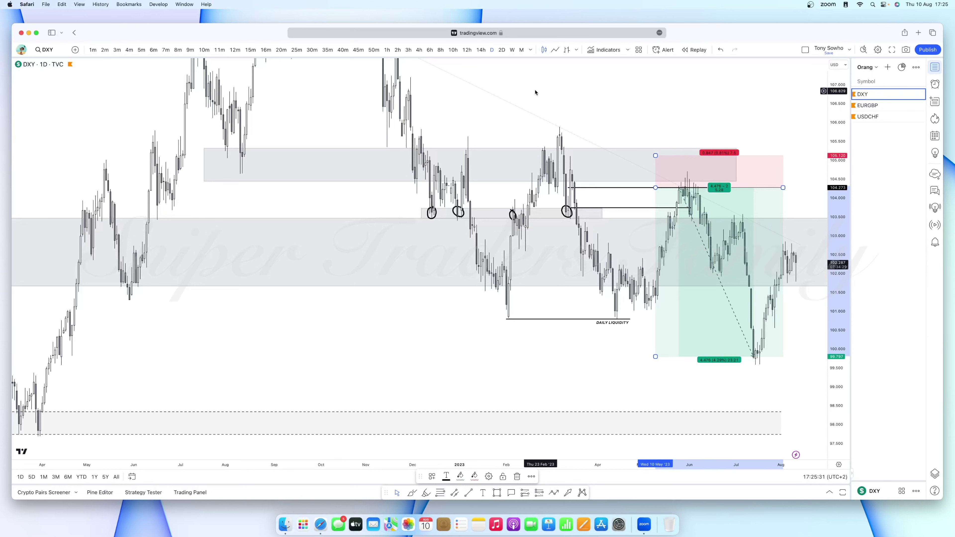
Step: Switch to the EURGBP daily chart and examine the price action around the grey zone in June and July 2023
key("Down")
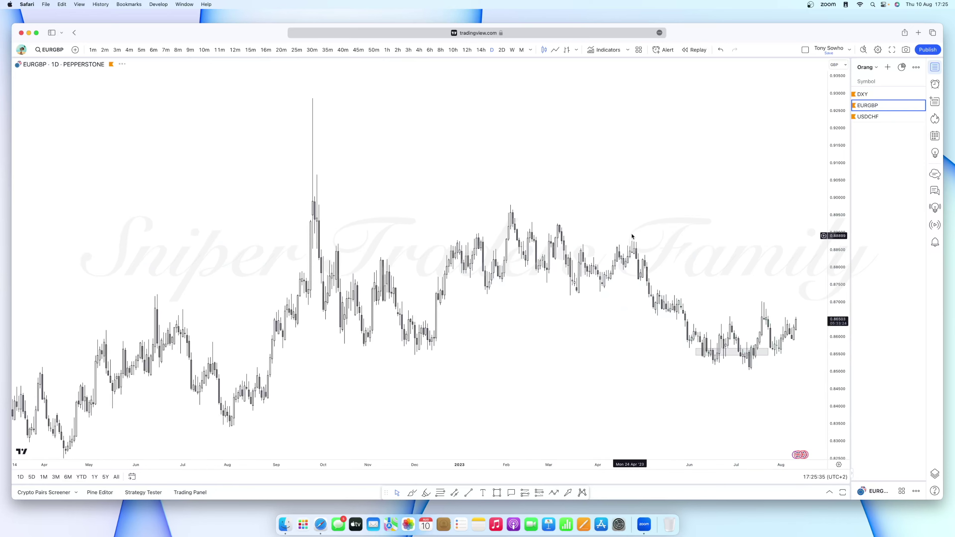
scroll(560, 346, "up", 5)
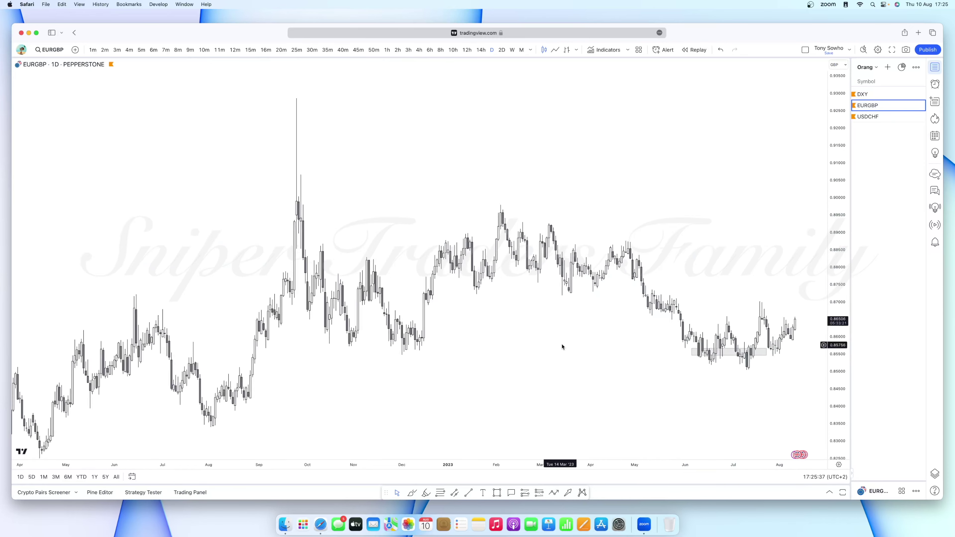
left_click_drag(831, 405, 684, 316)
scroll(684, 316, "up", 3)
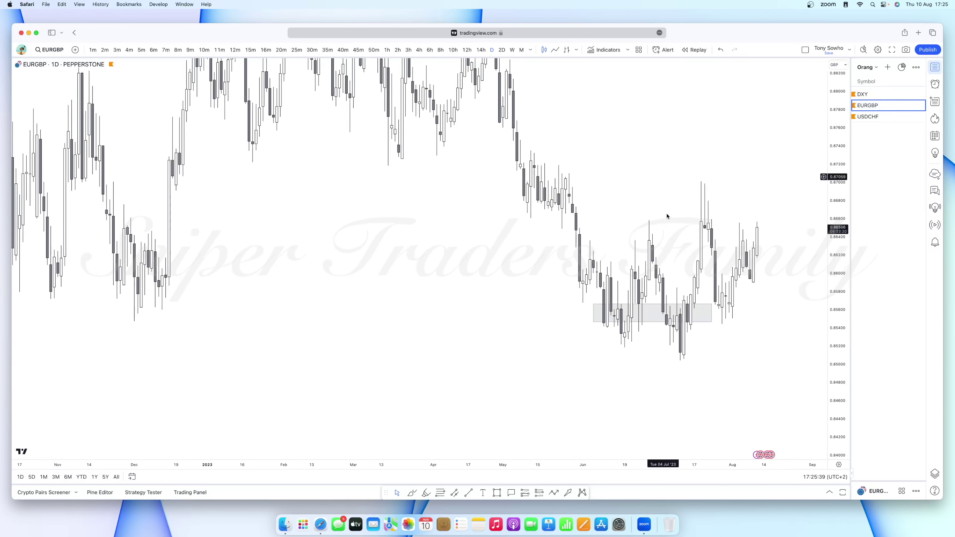
scroll(843, 367, "up", 3)
left_click_drag(833, 367, 706, 341)
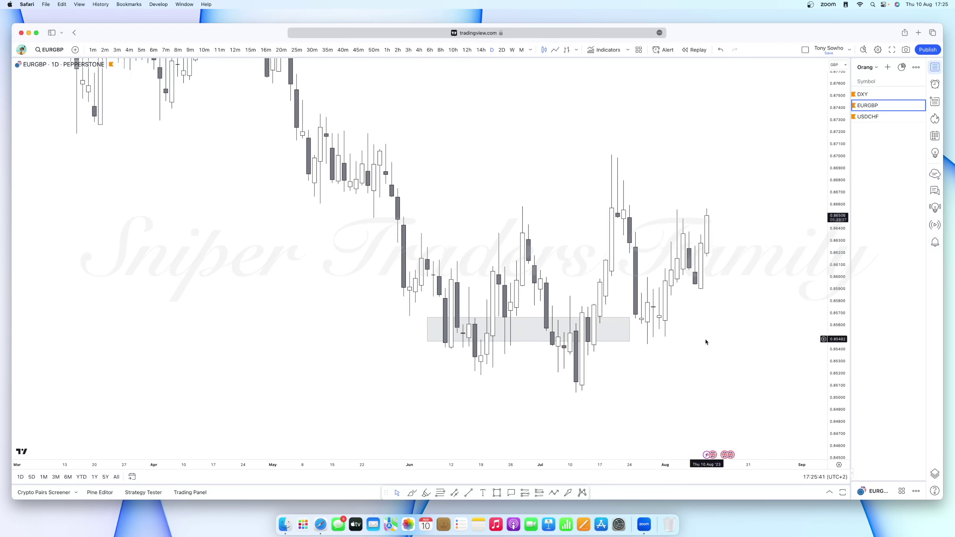
scroll(483, 446, "up", 3)
scroll(483, 446, "up", 2)
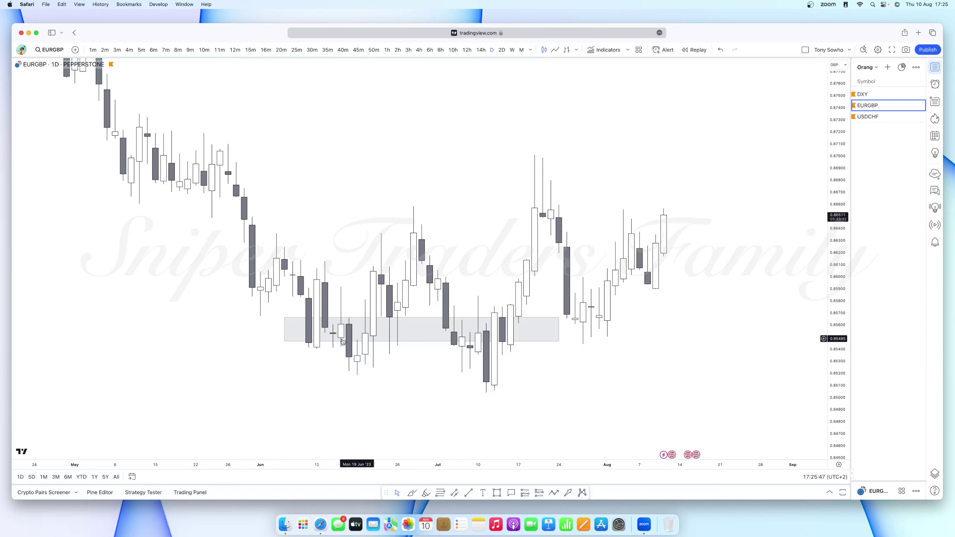
Step: Circle three price touches inside the grey EURGBP zone with the brush, from early June to early July
left_click(412, 491)
left_click_drag(315, 323, 325, 328)
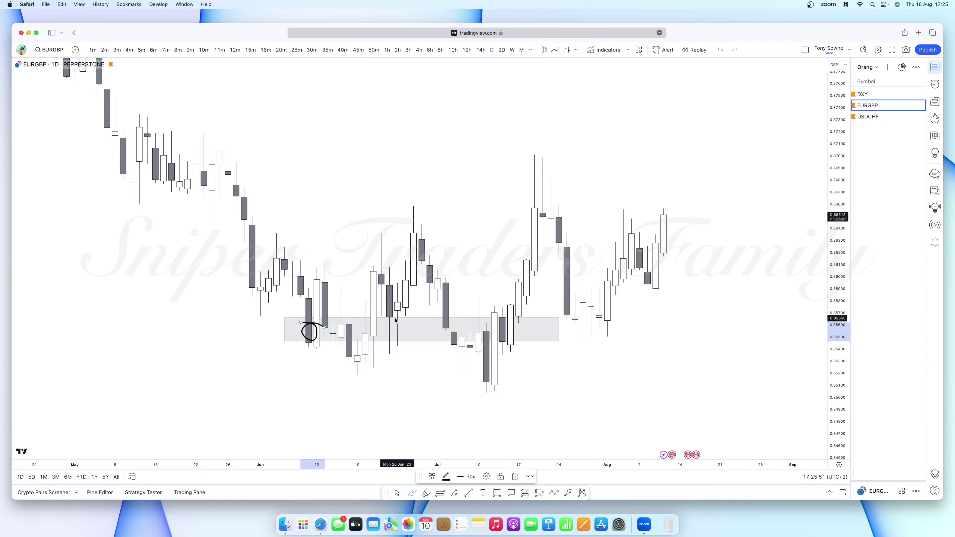
mouse_move(397, 318)
left_mouse_down()
mouse_move(380, 328)
mouse_move(399, 340)
left_mouse_up()
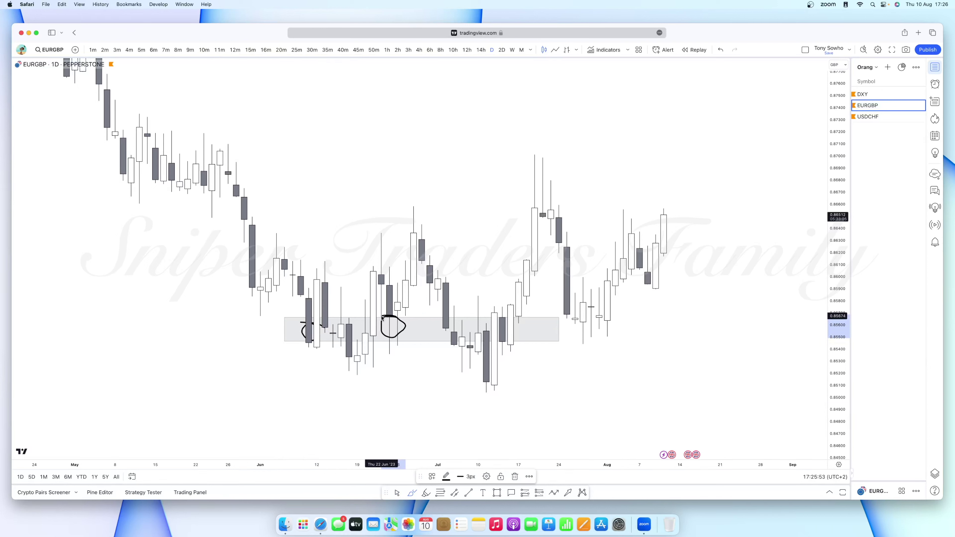
mouse_move(486, 323)
left_mouse_down()
mouse_move(470, 332)
mouse_move(491, 329)
mouse_move(483, 326)
left_mouse_up()
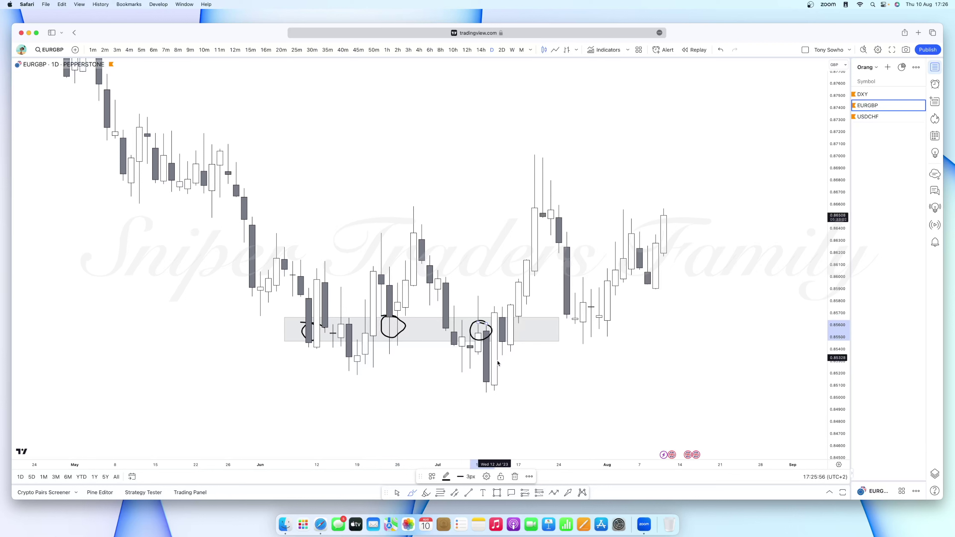
Step: Brush in the July rally, circle the 13 July candle with a drop below it, and undo the recent strokes
left_click_drag(495, 372, 502, 279)
mouse_move(502, 314)
left_mouse_down()
mouse_move(494, 321)
mouse_move(503, 341)
mouse_move(533, 228)
left_mouse_up()
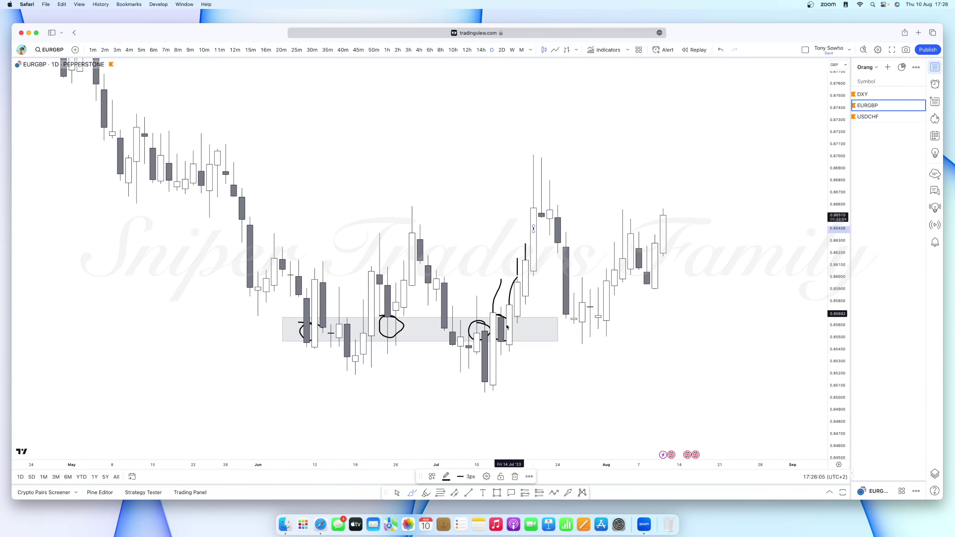
left_click_drag(505, 348, 519, 319)
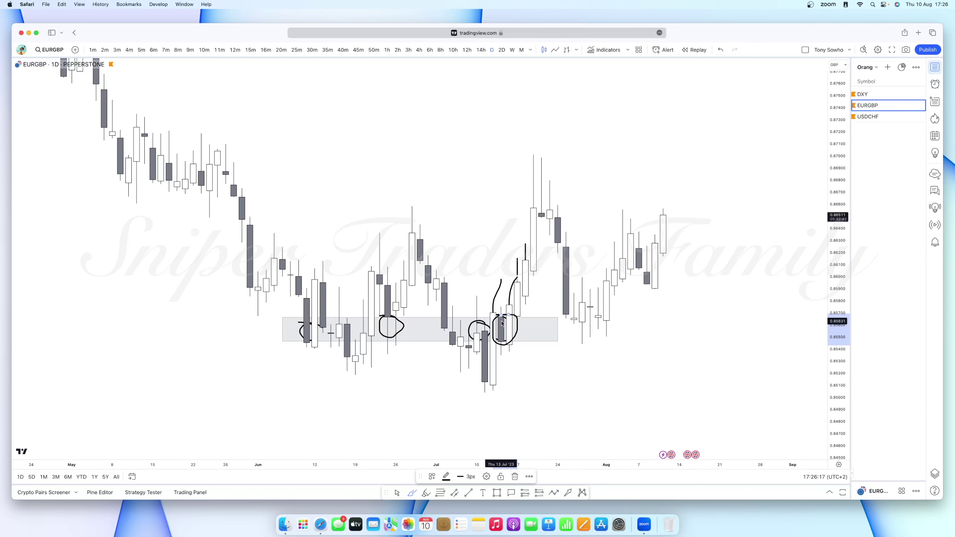
mouse_move(502, 319)
left_mouse_down()
mouse_move(501, 309)
mouse_move(549, 408)
left_mouse_up()
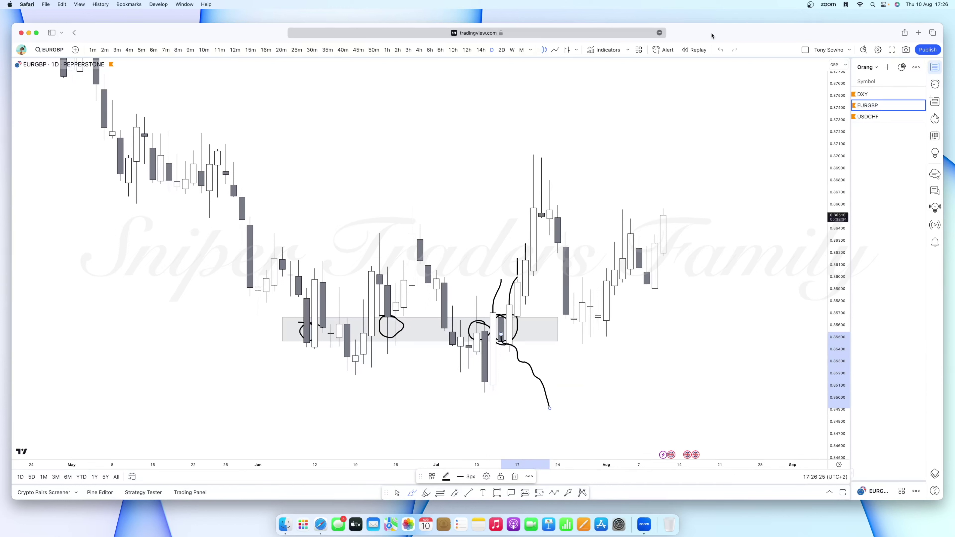
left_click(719, 50)
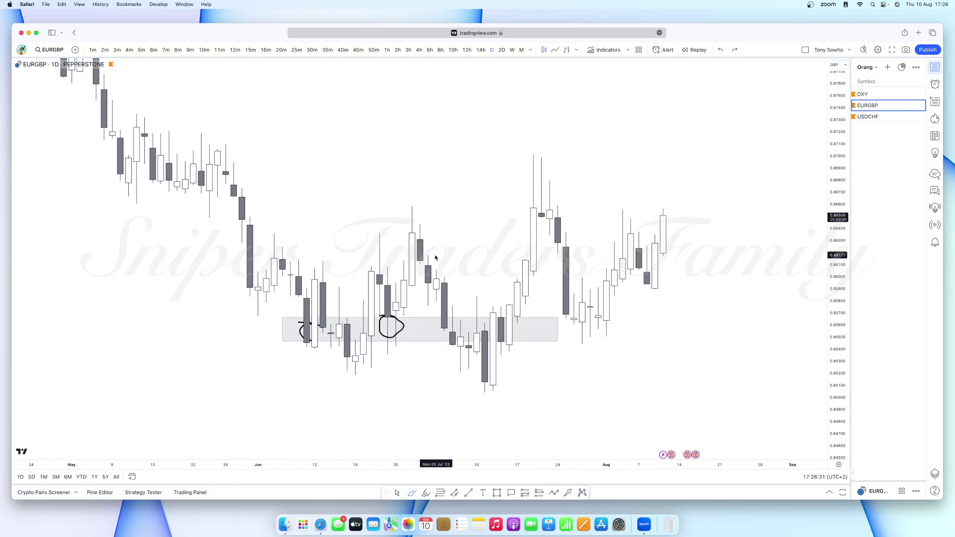
Step: Mark the July swing high and low with brush strokes and trace the decline from the high into late July
left_click_drag(517, 140, 558, 146)
left_click_drag(470, 395, 550, 390)
left_click_drag(521, 155, 599, 150)
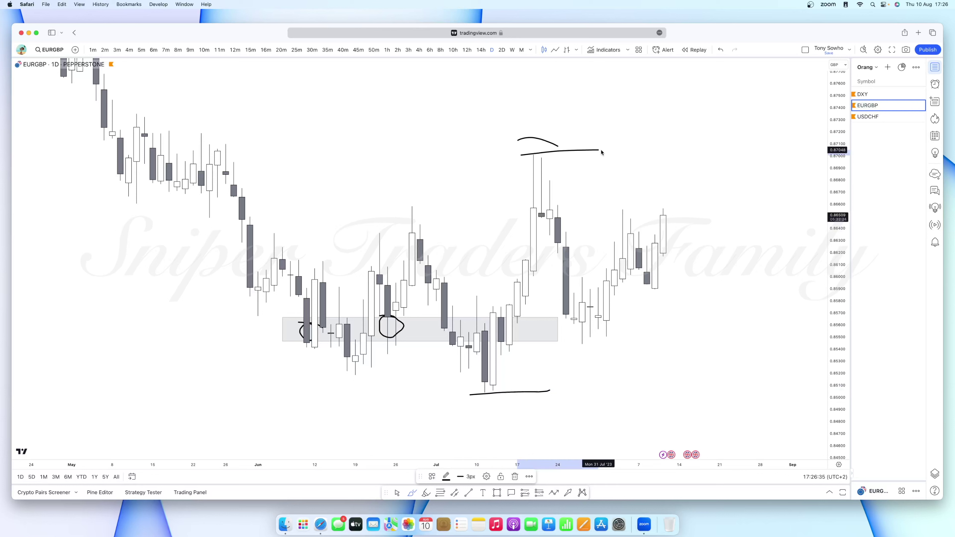
left_click_drag(533, 175, 591, 306)
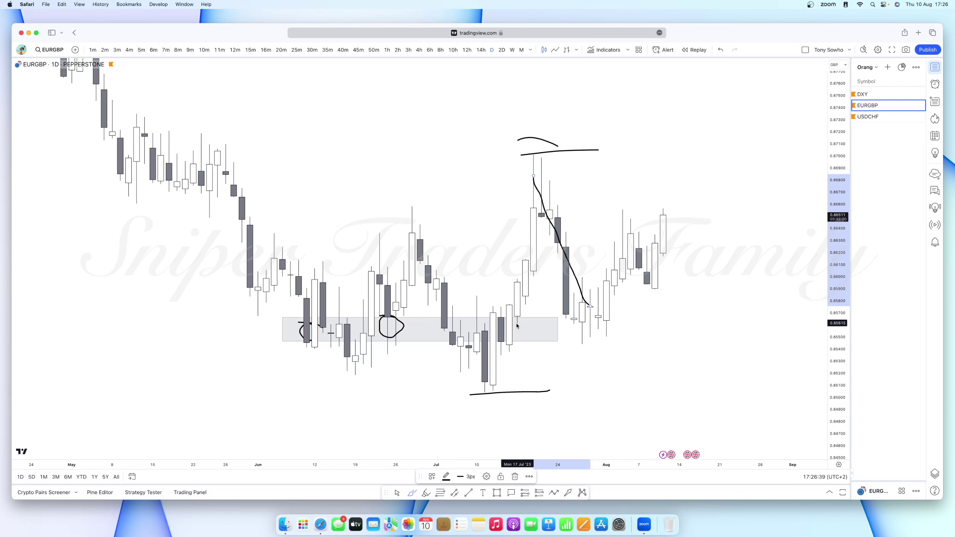
Step: Brush horizontal levels across the zone and the July lows, and trace the rebound from the zone into August
left_click_drag(502, 318, 623, 315)
left_click_drag(501, 330, 623, 332)
left_click_drag(496, 355, 518, 354)
left_click(480, 393)
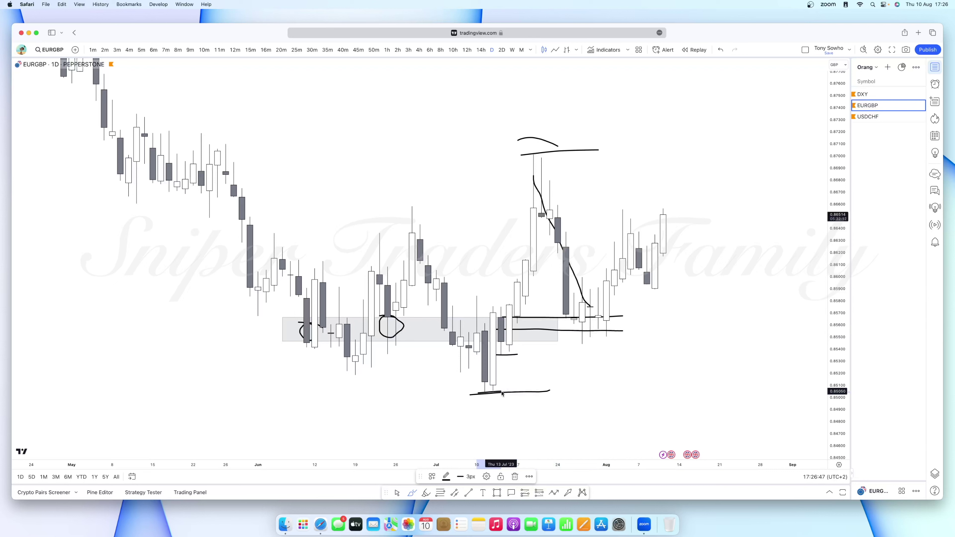
mouse_move(583, 328)
left_mouse_down()
mouse_move(659, 229)
mouse_move(679, 226)
mouse_move(671, 245)
left_mouse_up()
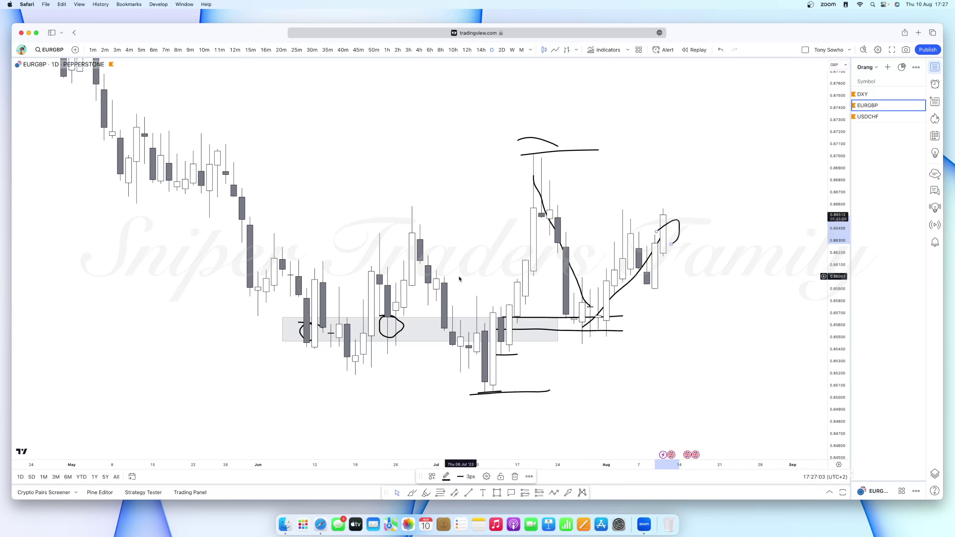
Step: Undo all remaining brush strokes on the EURGBP chart, keeping only the grey zone
scroll(459, 278, "down", 5)
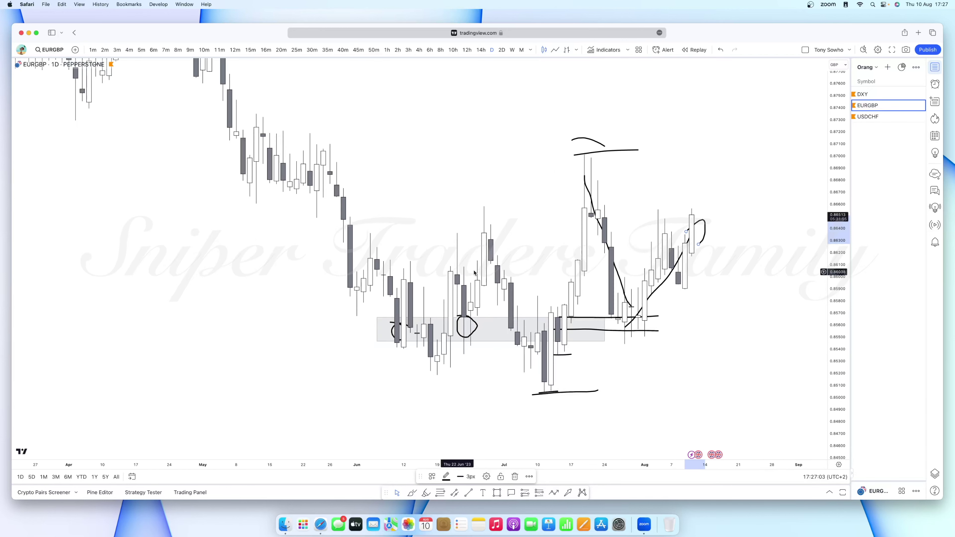
left_click(721, 50)
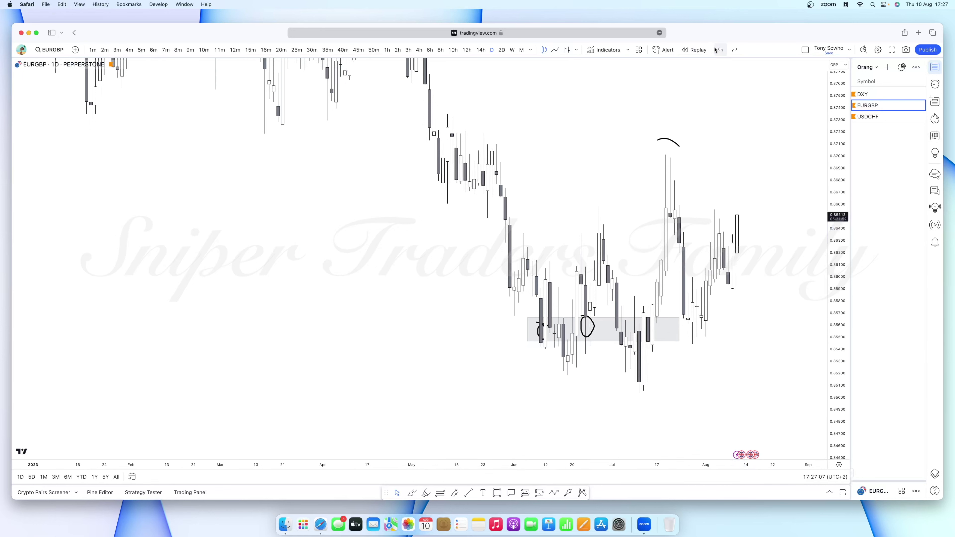
left_click(715, 50)
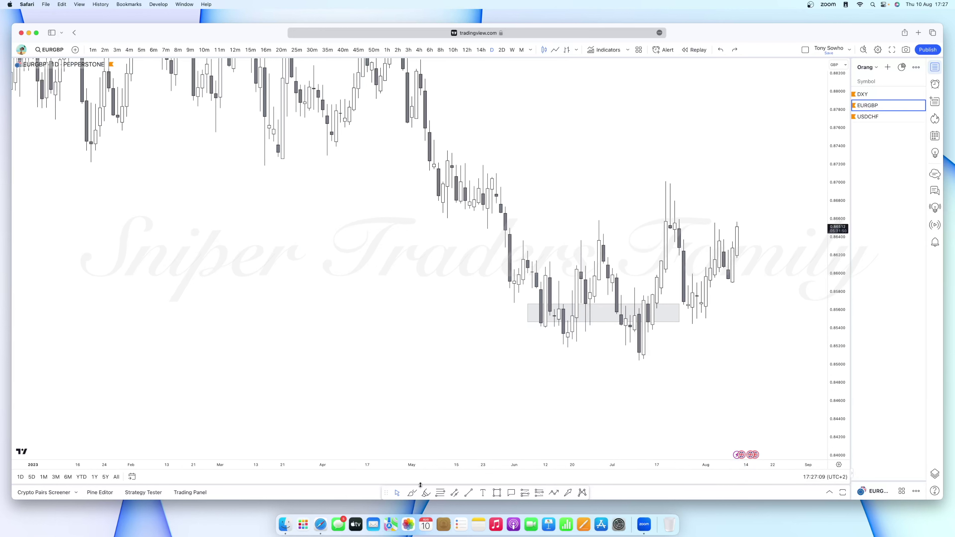
scroll(405, 325, "down", 5)
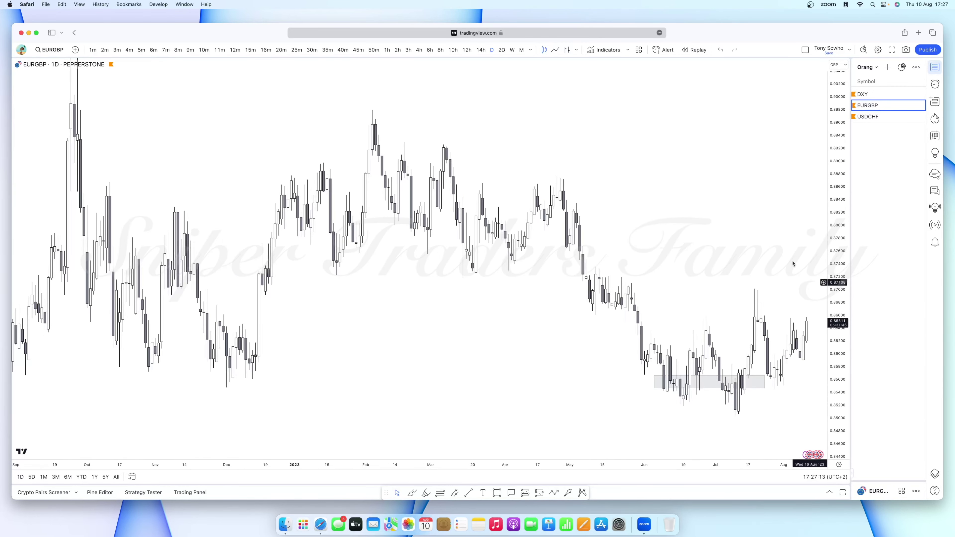
left_click_drag(714, 236, 632, 226)
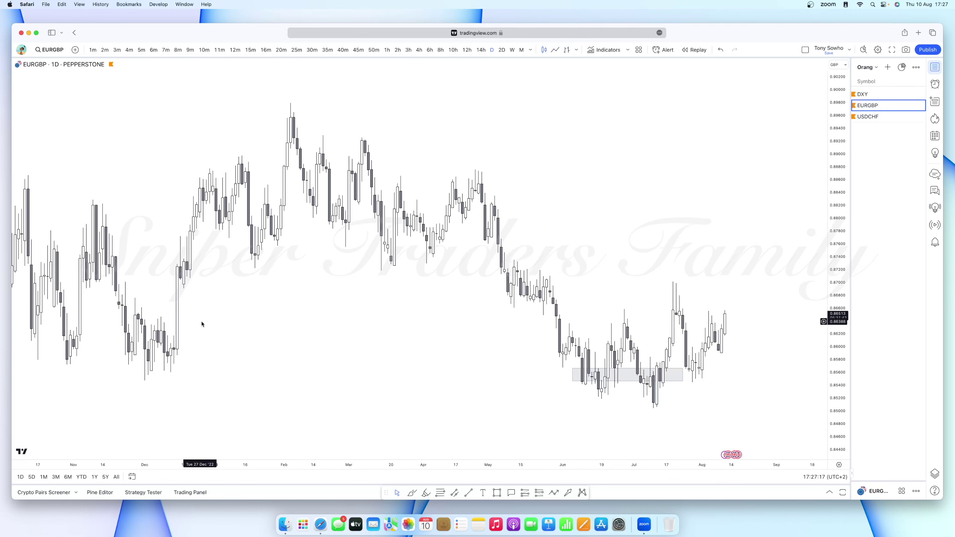
left_click_drag(203, 324, 337, 306)
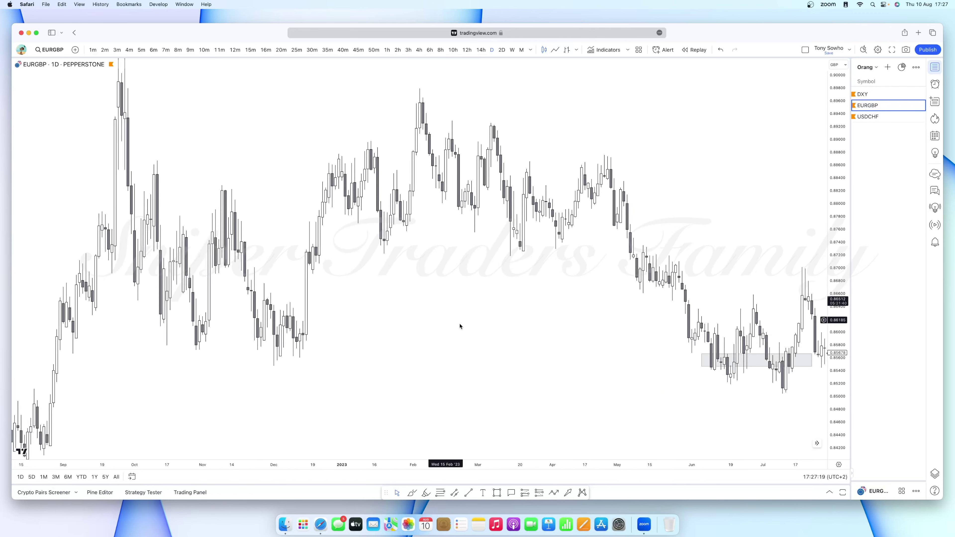
left_click_drag(458, 327, 184, 318)
Step: Switch to the USDCHF daily chart and bring the decline from March to July 2023 into focus
left_click(876, 117)
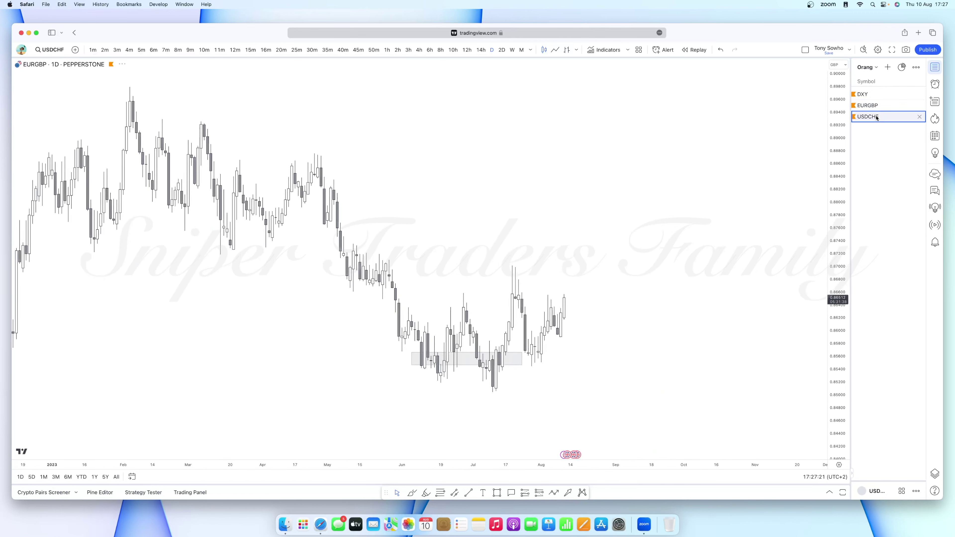
left_click_drag(571, 251, 700, 247)
left_click_drag(786, 345, 422, 224)
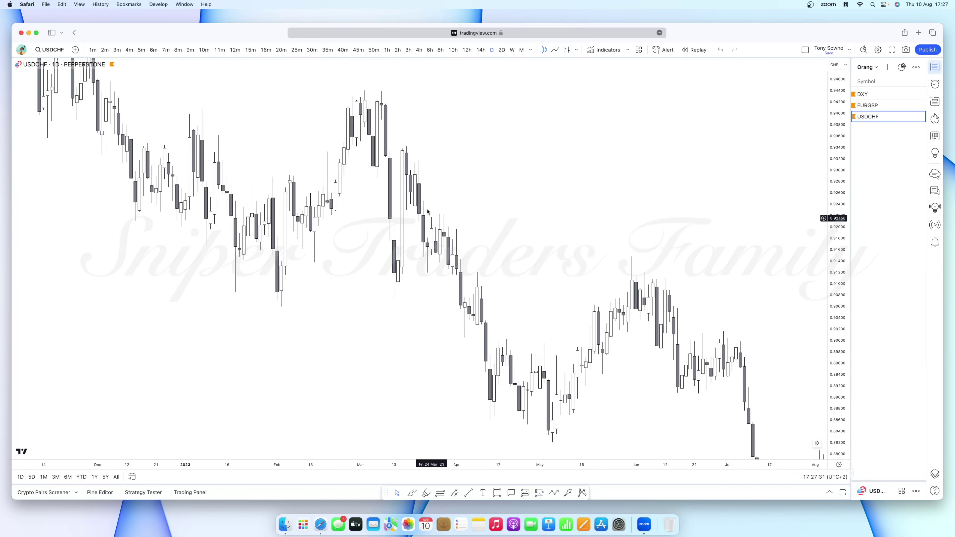
left_click_drag(527, 265, 407, 209)
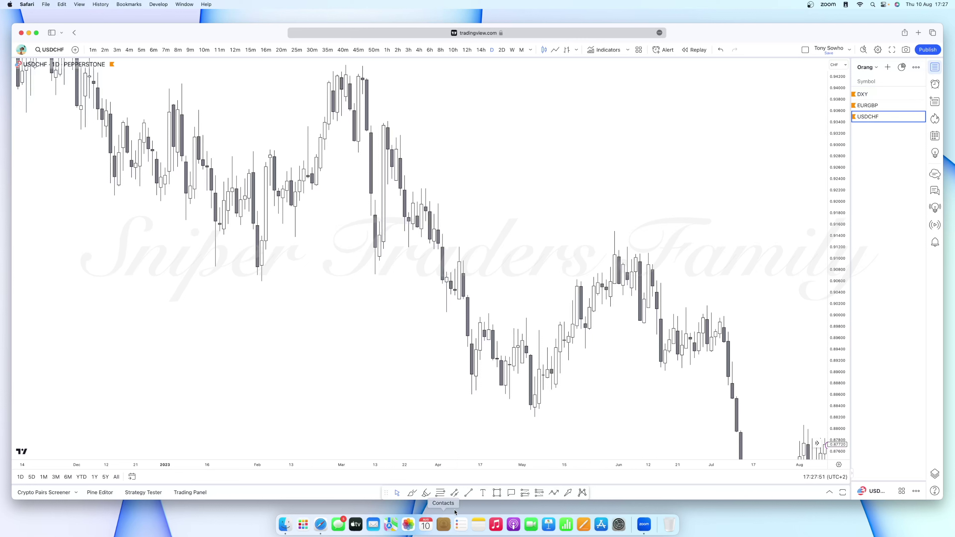
Step: Draw a rectangle zone from about 0.9125 to 0.9153 ending on 2 June 2023, and extend its start back to mid-December 2021
left_click(496, 494)
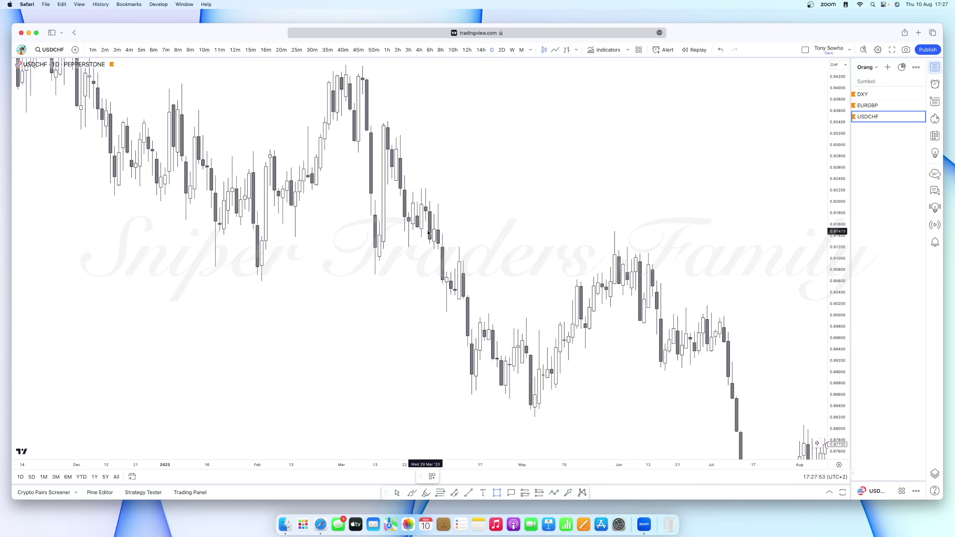
mouse_move(427, 228)
left_mouse_down()
mouse_move(465, 243)
mouse_move(622, 241)
left_mouse_up()
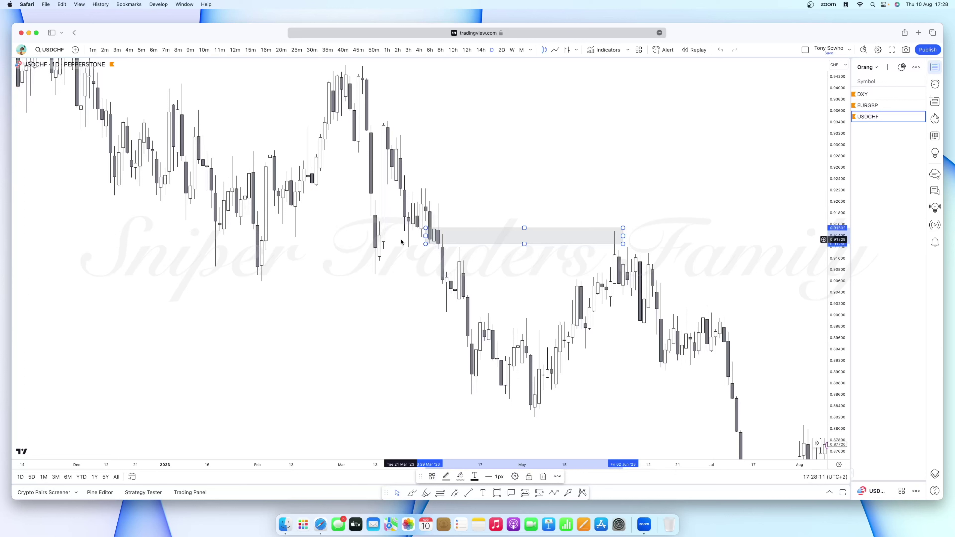
left_click_drag(426, 228, 118, 230)
scroll(360, 229, "down", 5)
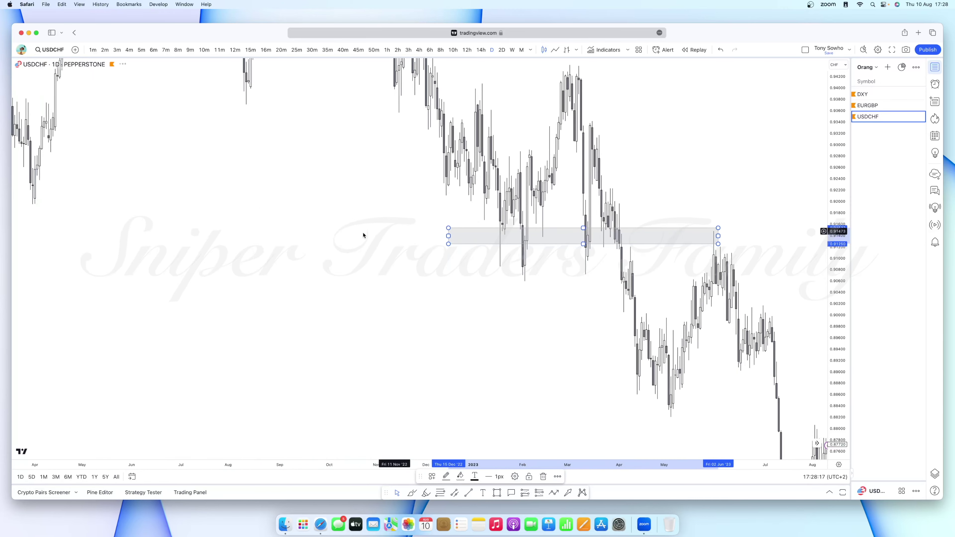
left_click_drag(394, 233, 539, 307)
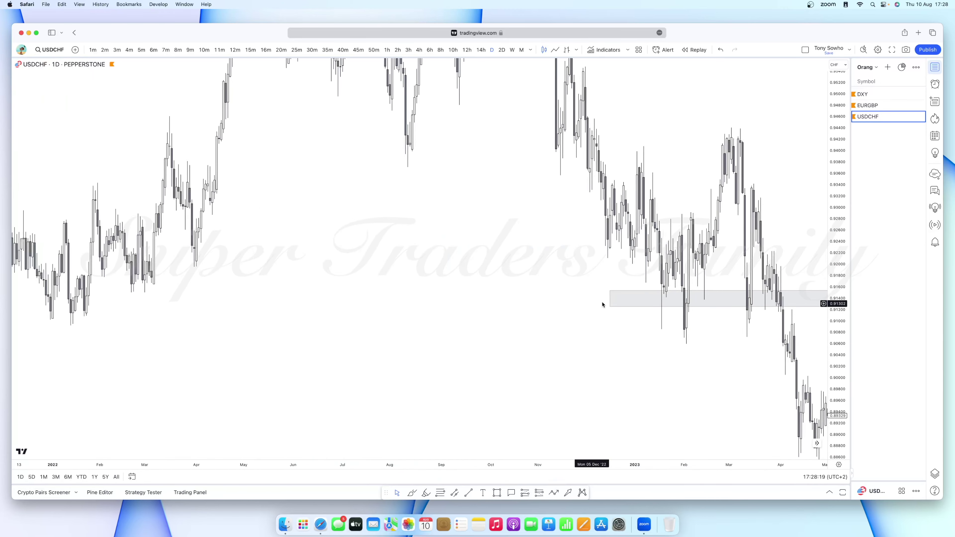
left_click_drag(610, 299, 29, 307)
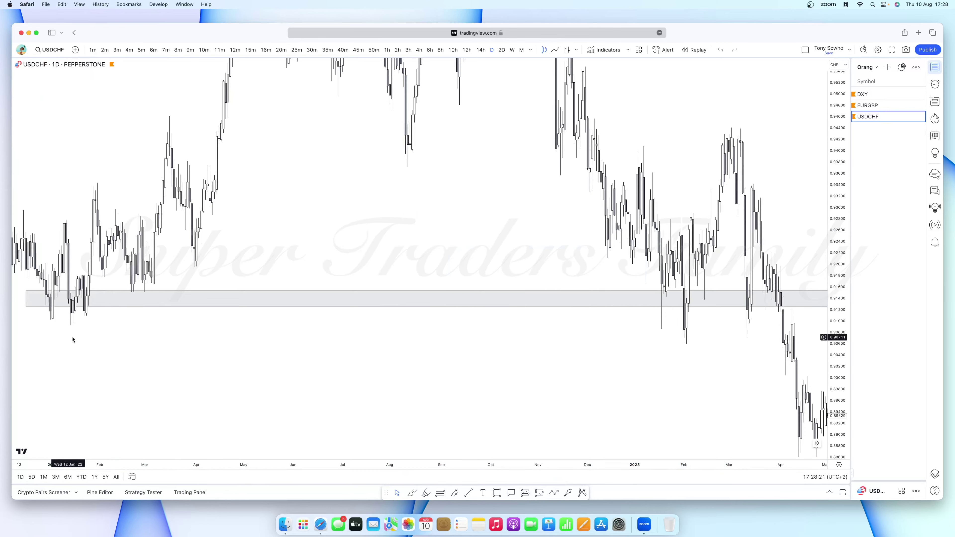
Step: Examine how price reacts around the USDCHF zone from late 2021 through July 2023
left_click_drag(69, 336, 209, 335)
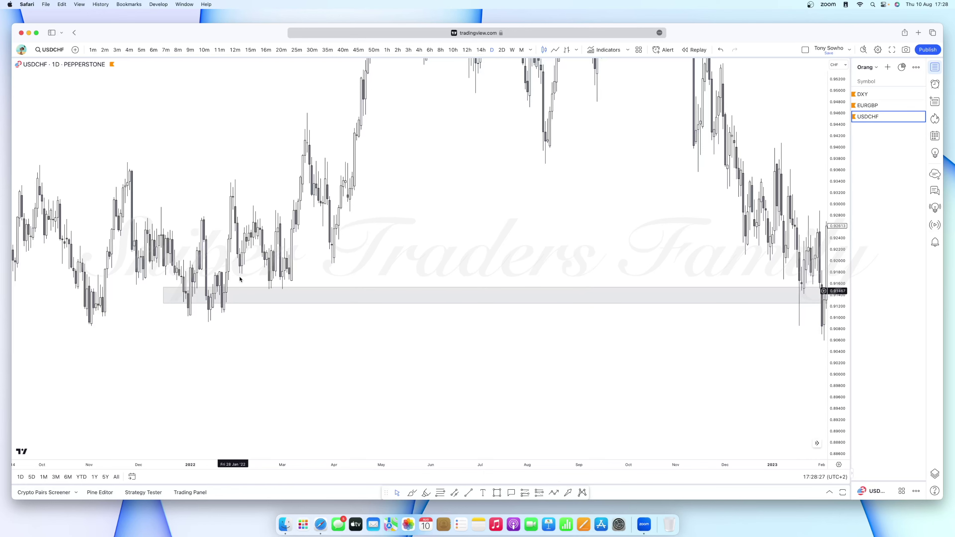
left_click_drag(474, 223, 406, 208)
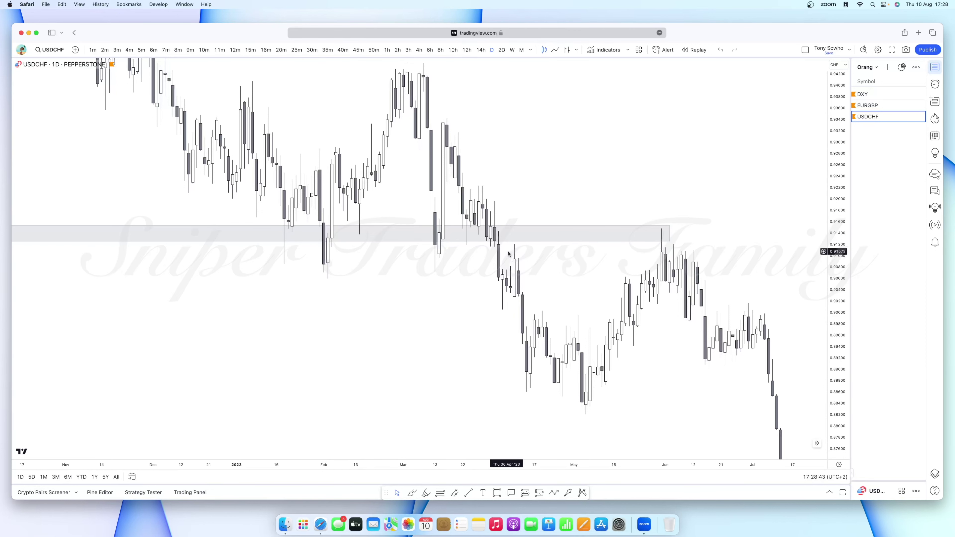
scroll(772, 218, "down", 3)
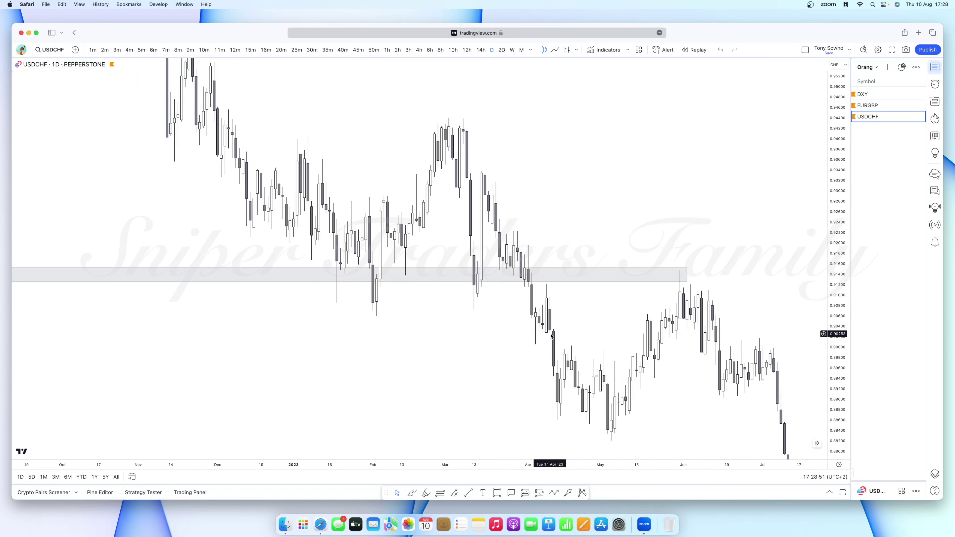
left_click_drag(620, 374, 553, 363)
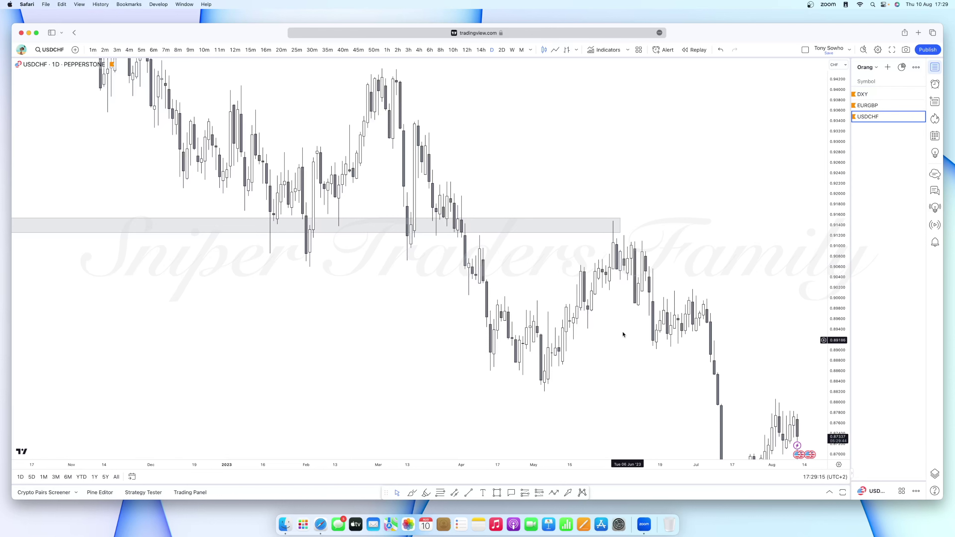
left_click_drag(592, 240, 541, 192)
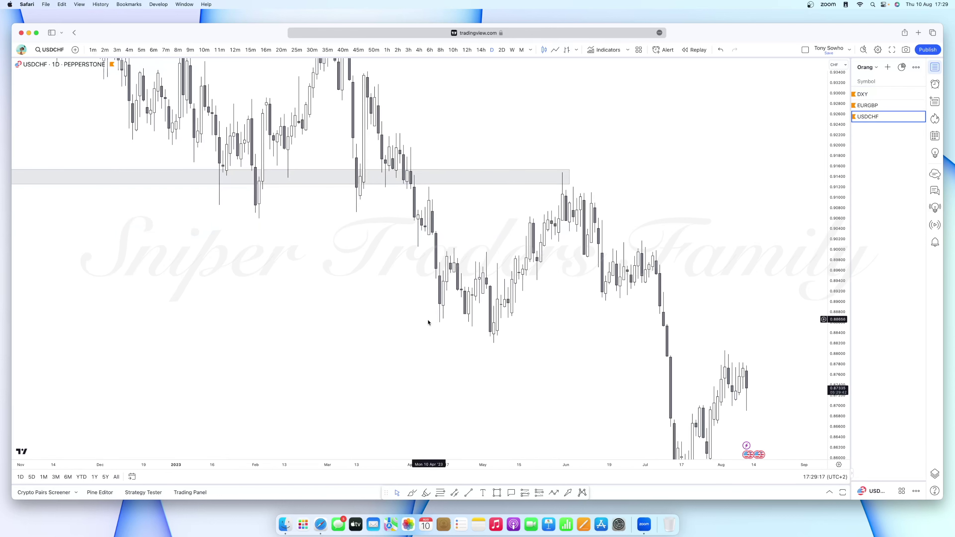
left_click_drag(475, 309, 558, 376)
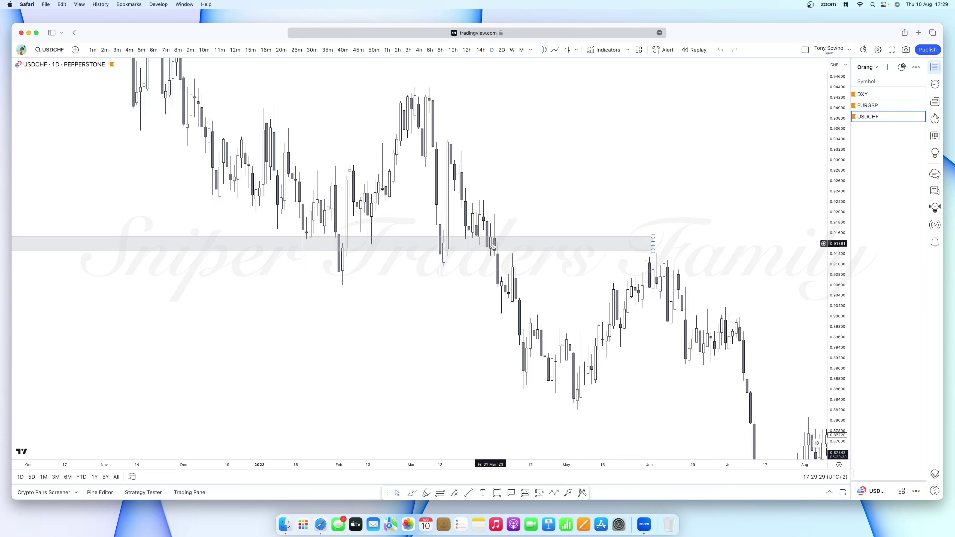
scroll(533, 221, "up", 5)
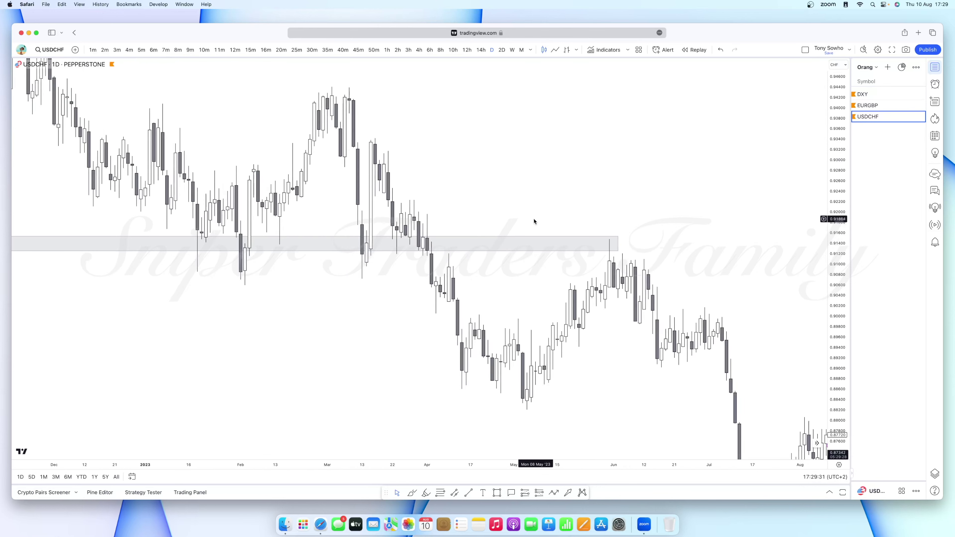
scroll(534, 221, "up", 1)
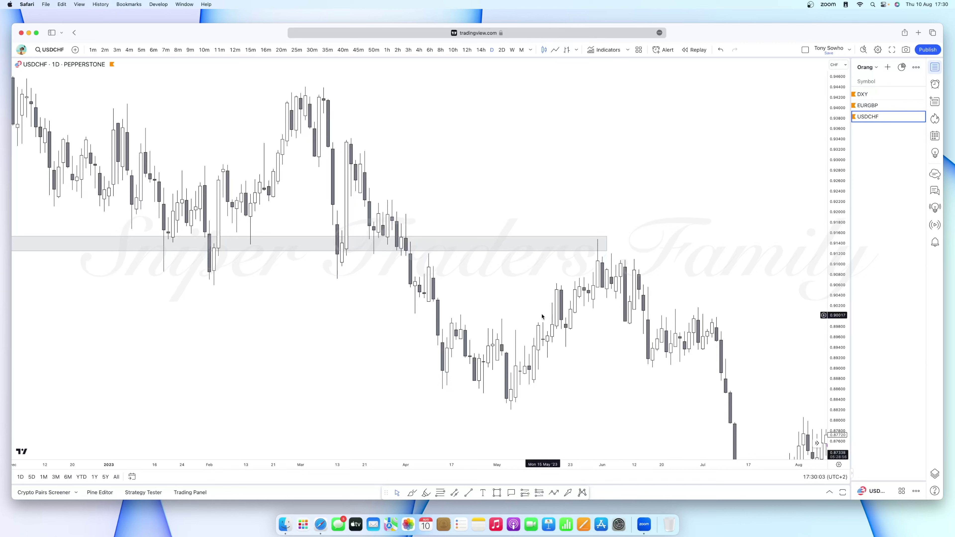
scroll(521, 329, "down", 1)
scroll(520, 330, "left", 5)
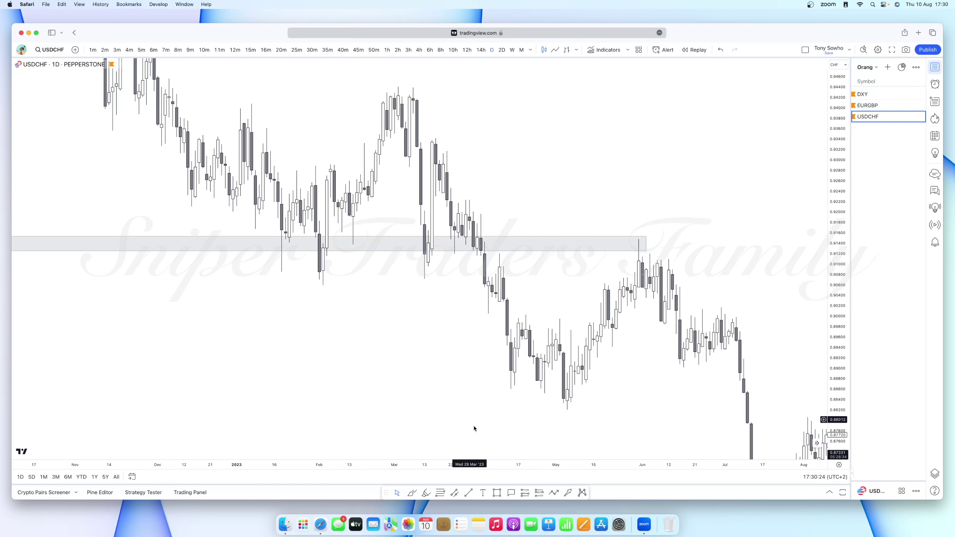
Step: Place a text note headed "Homework Exercise" in the empty area above the April 2023 candles, leaving a blank line beneath the heading
left_click(483, 494)
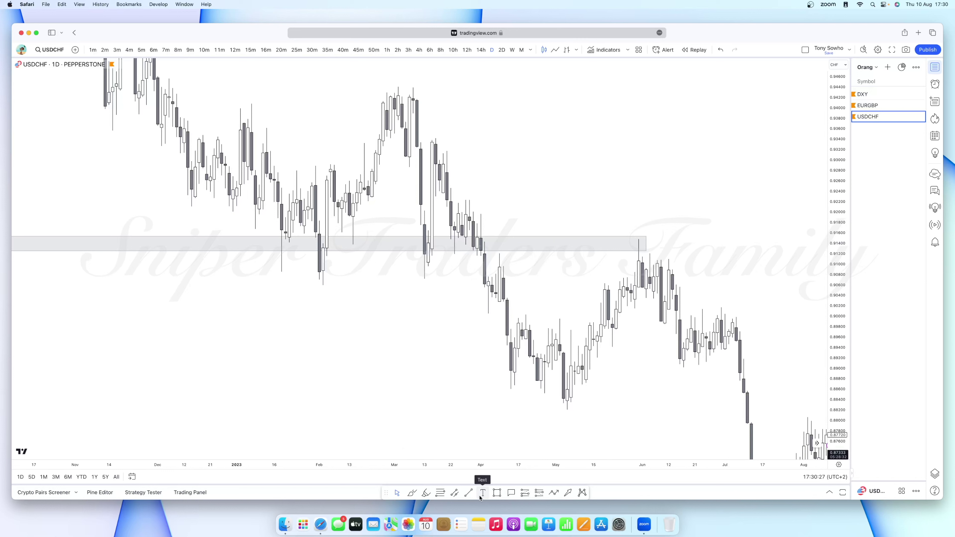
left_click(493, 100)
type("H")
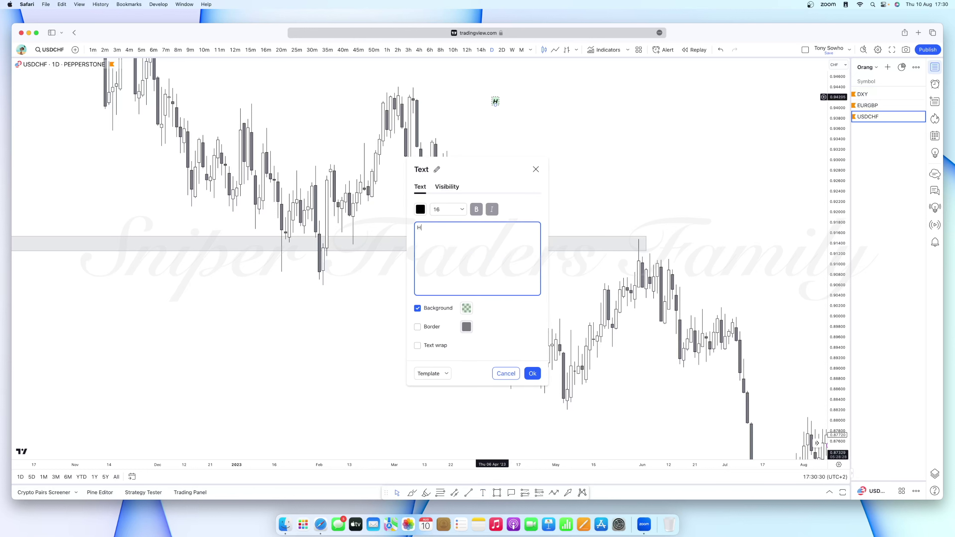
type("omework Exercise")
key("Return")
key("Return")
Step: Write the note's instruction: "identify 2 for each an example of a smart money cube that is also inline with structure levels"
type("identi")
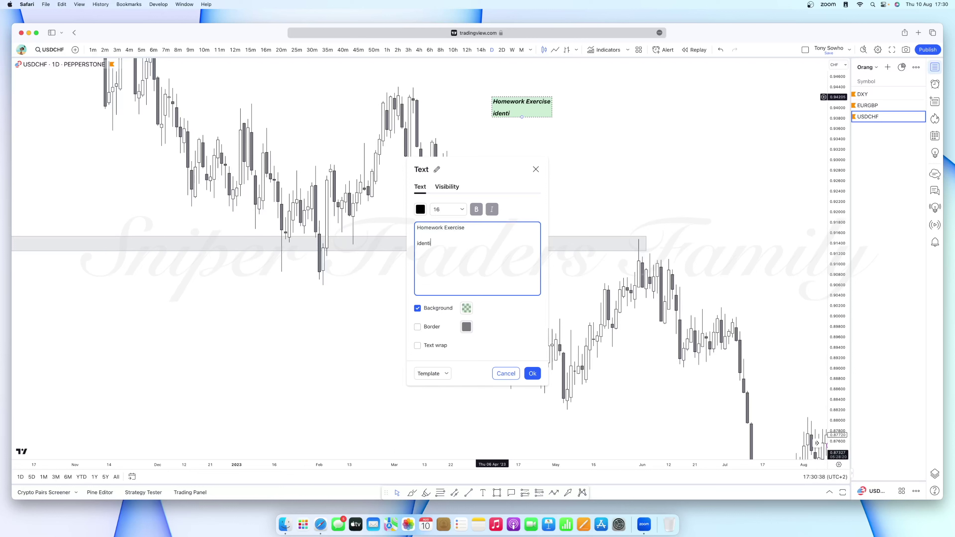
type("fy 2 for each")
type("an ex")
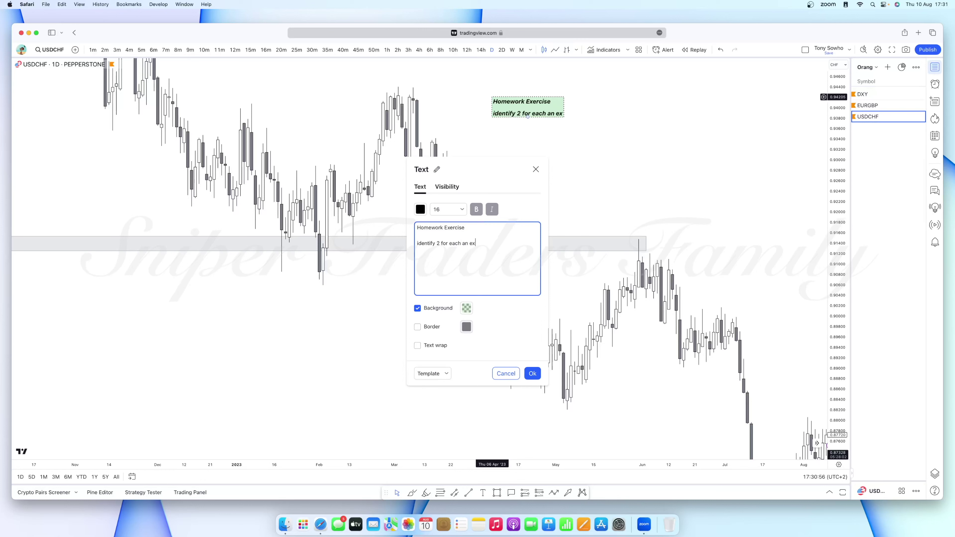
type("ample of a sm")
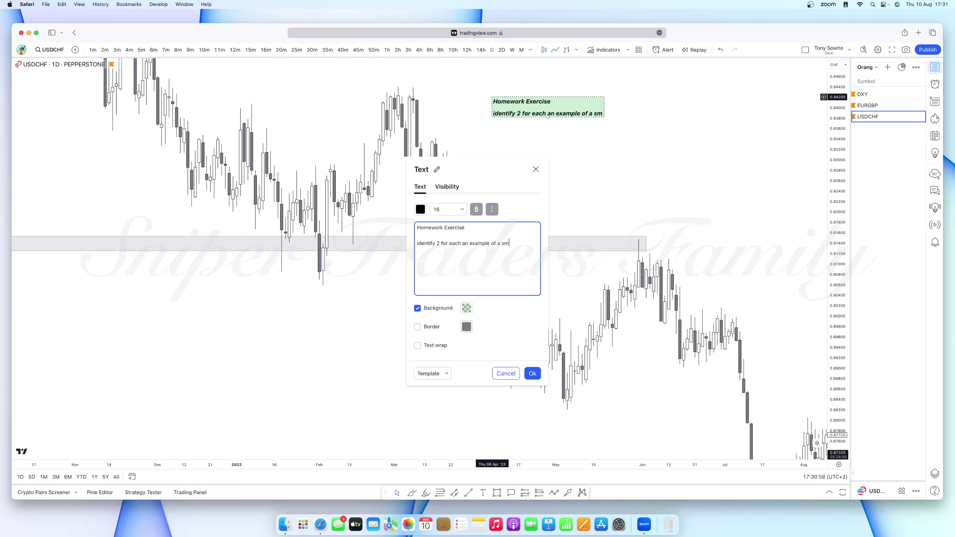
type("art money cube")
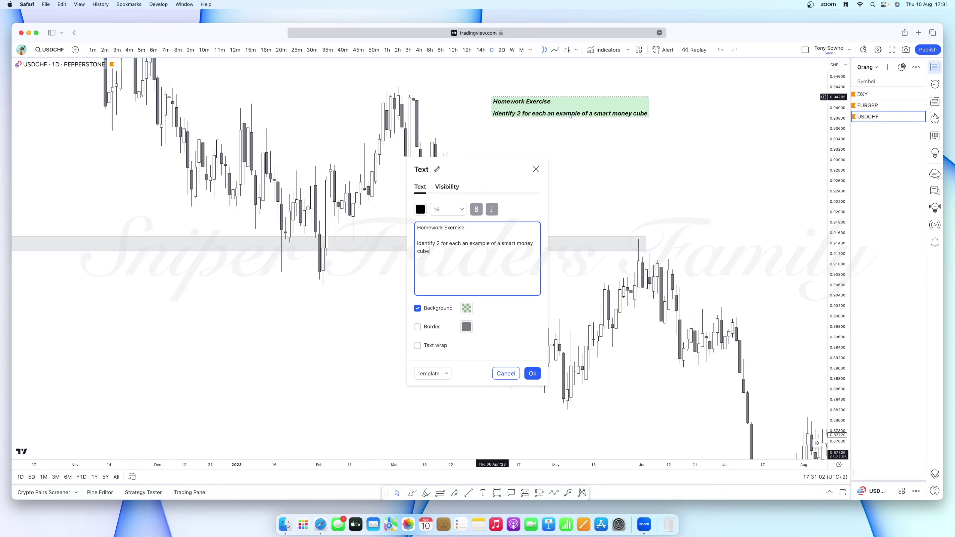
type(" that is ")
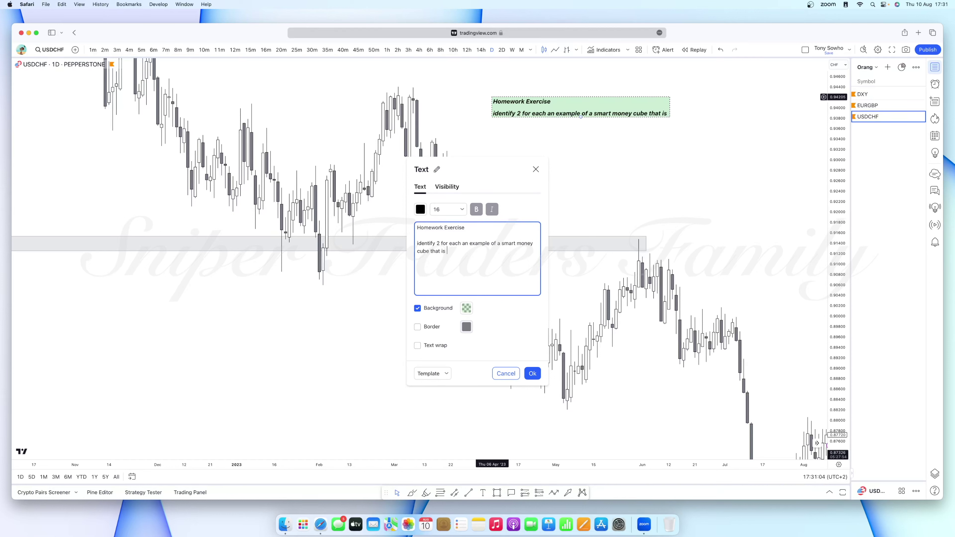
type("also inli")
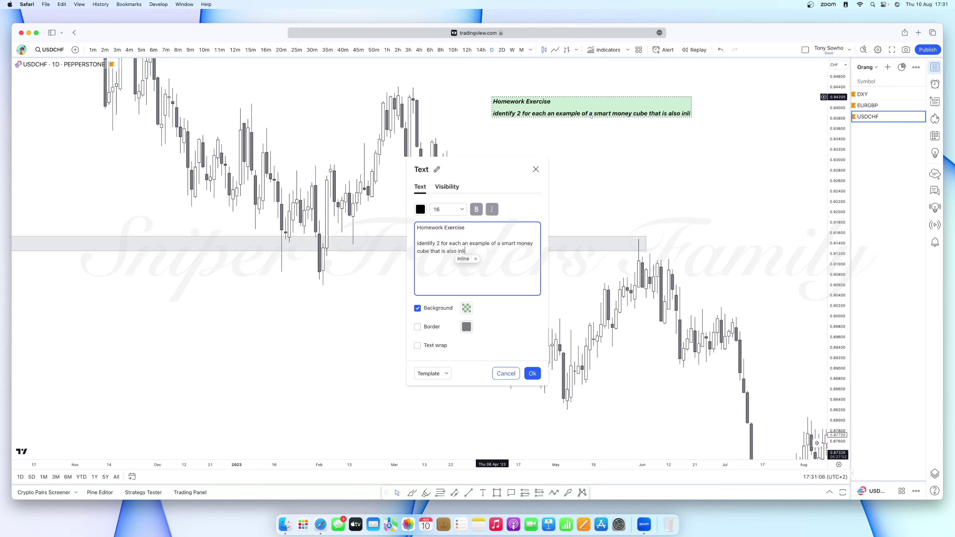
type("ne with ")
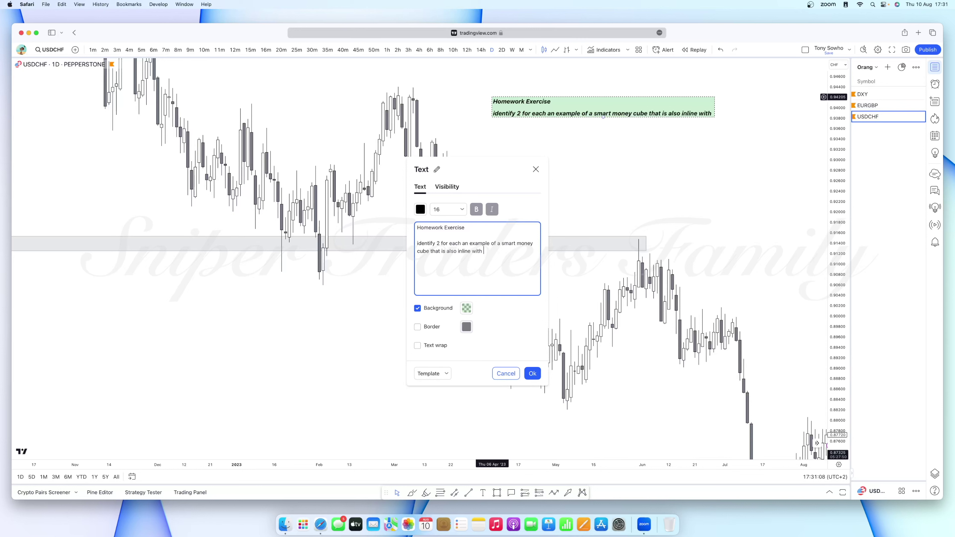
type("structure le")
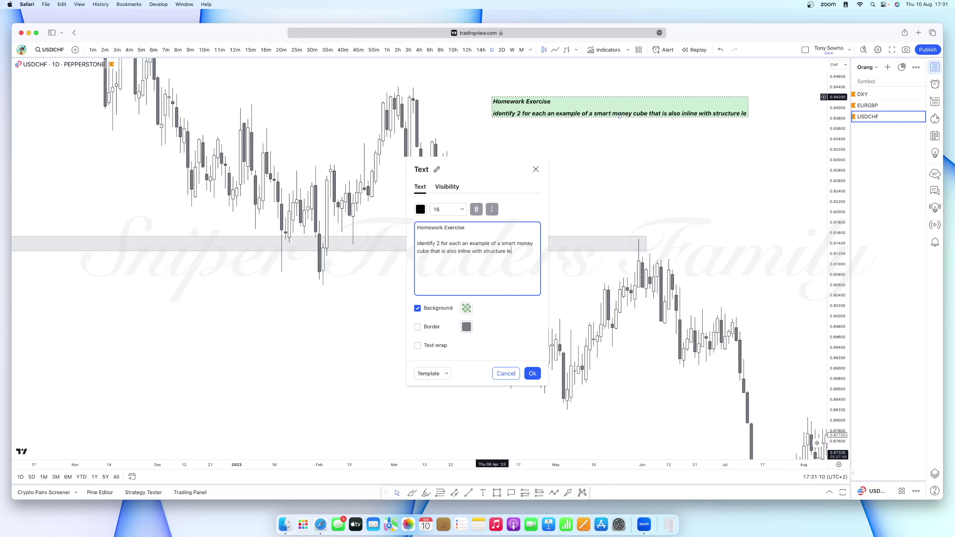
type("vels")
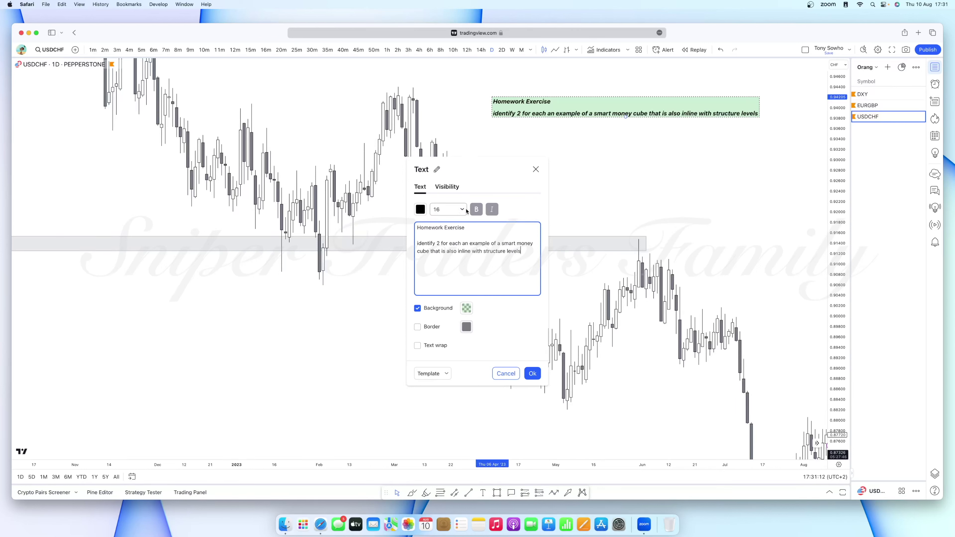
Step: Change the homework note's background colour to a translucent grey and apply the text settings
left_click(466, 308)
left_click(493, 323)
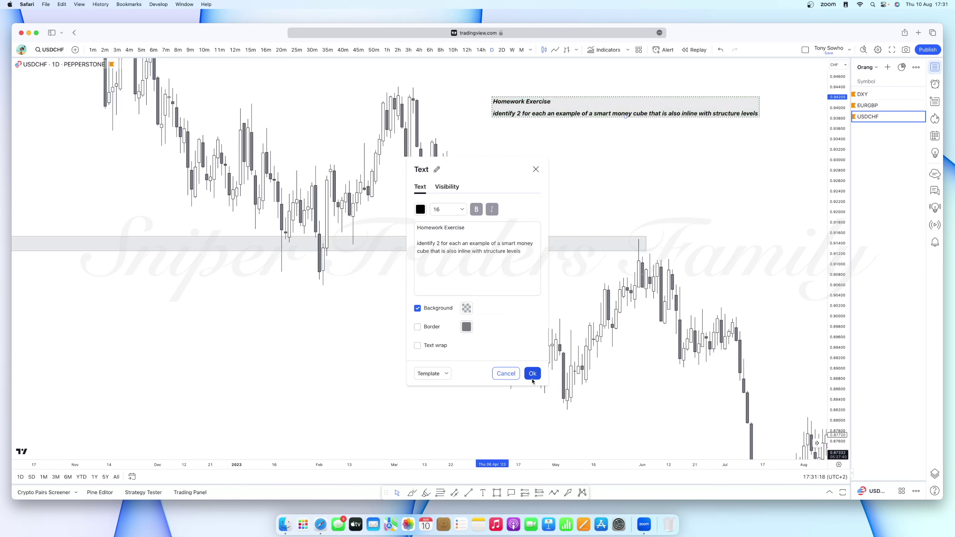
left_click(533, 373)
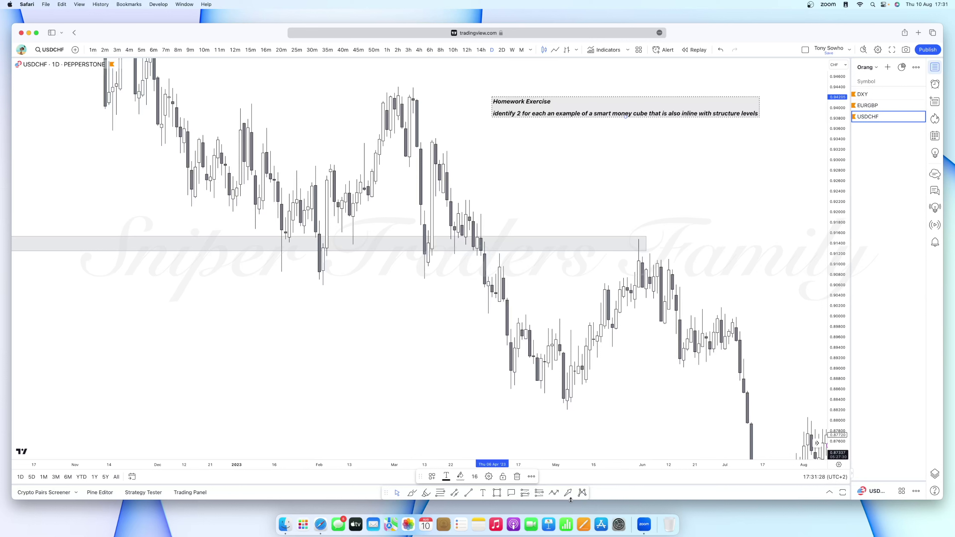
Step: Place a short position at the zone's late-May 2023 retest with entry about 0.9131, tighten its stop to about 0.9184, and delete it
left_click(637, 246)
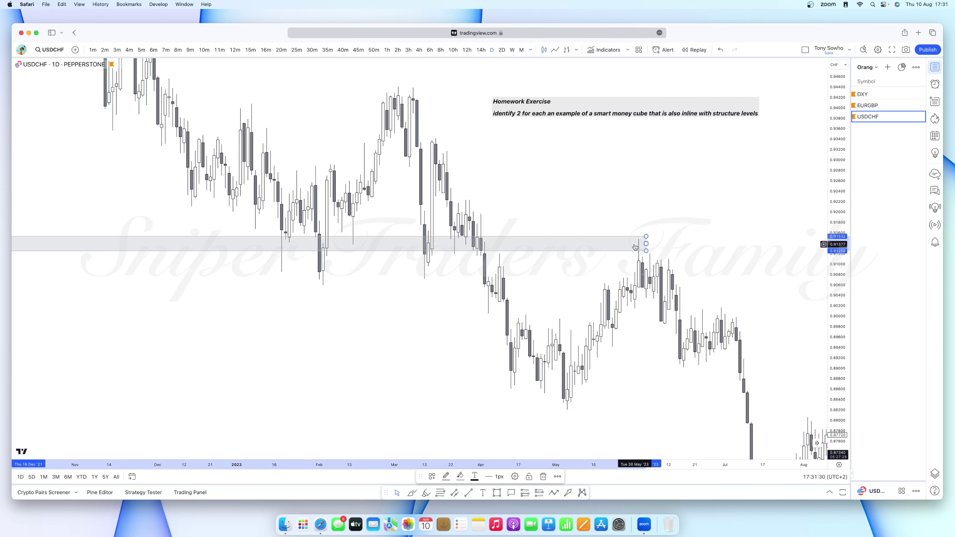
left_click(590, 273)
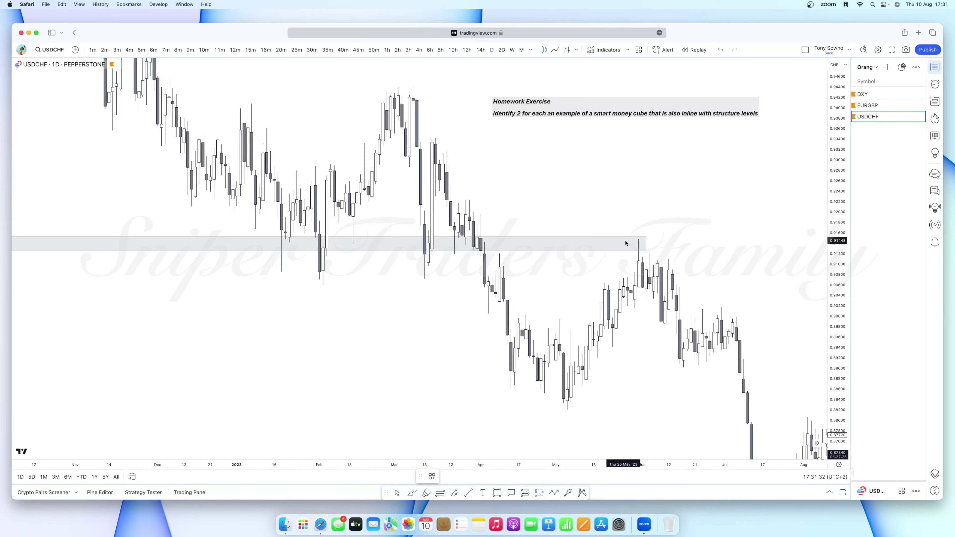
left_click(624, 249)
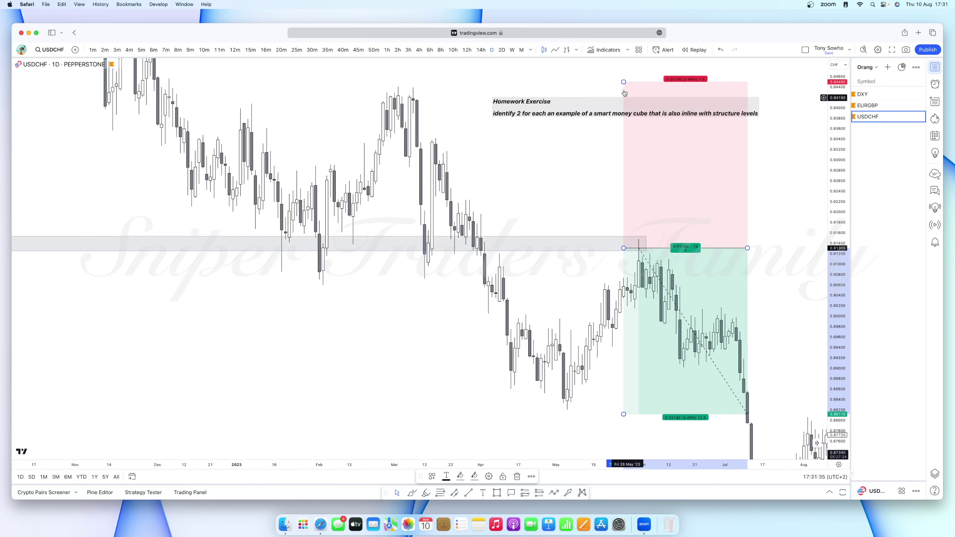
mouse_move(623, 78)
left_mouse_down()
mouse_move(608, 143)
mouse_move(501, 227)
mouse_move(489, 208)
mouse_move(479, 221)
mouse_move(414, 78)
mouse_move(502, 228)
mouse_move(490, 220)
left_mouse_up()
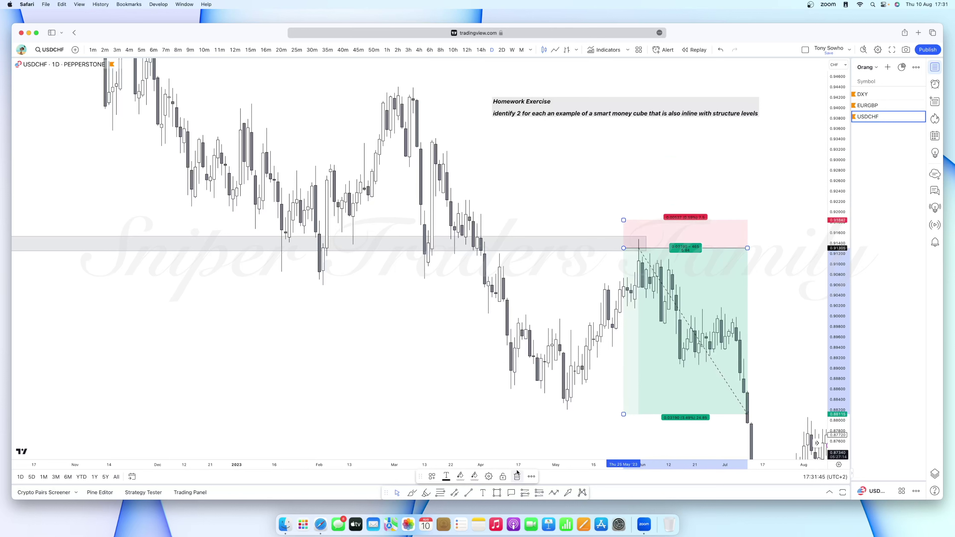
left_click(517, 476)
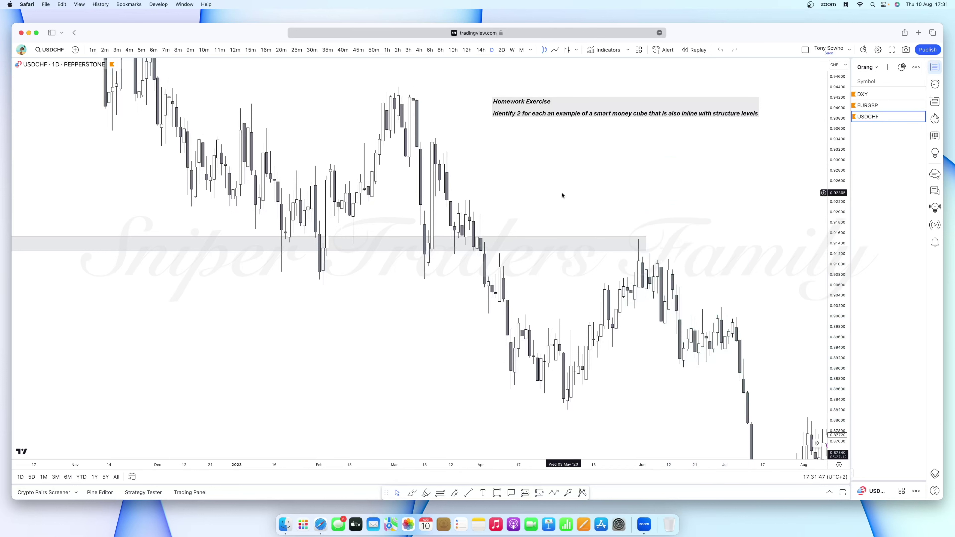